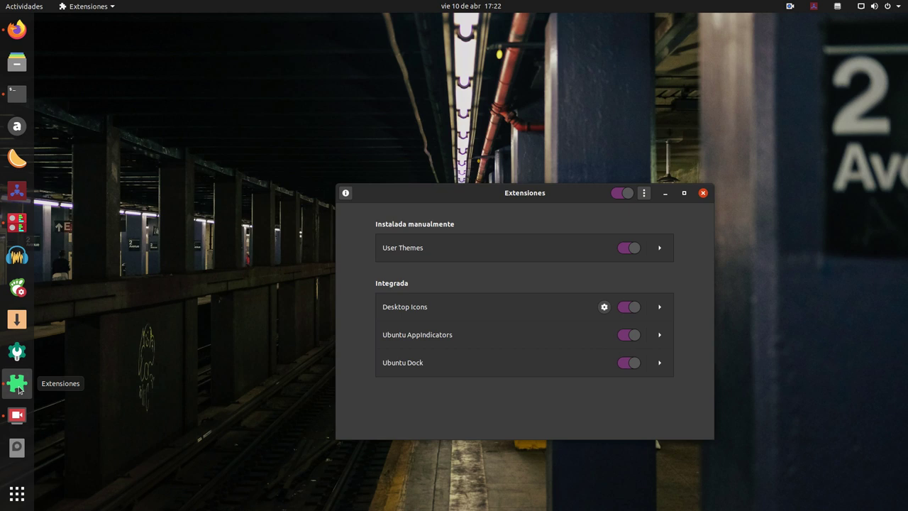
- Close the Extensiones window and bring up Firefox as an unmaximized window set away from the screen edges
drag(521, 197, 426, 166)
click(609, 163)
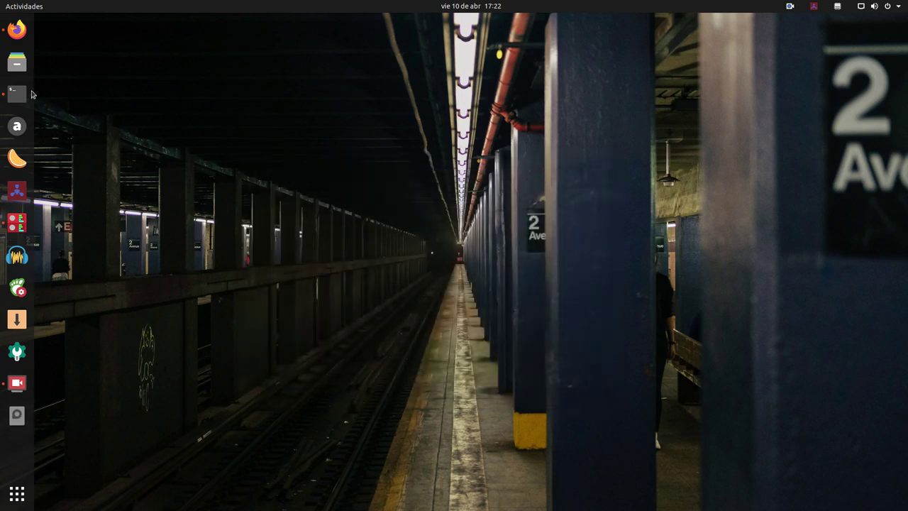
click(17, 30)
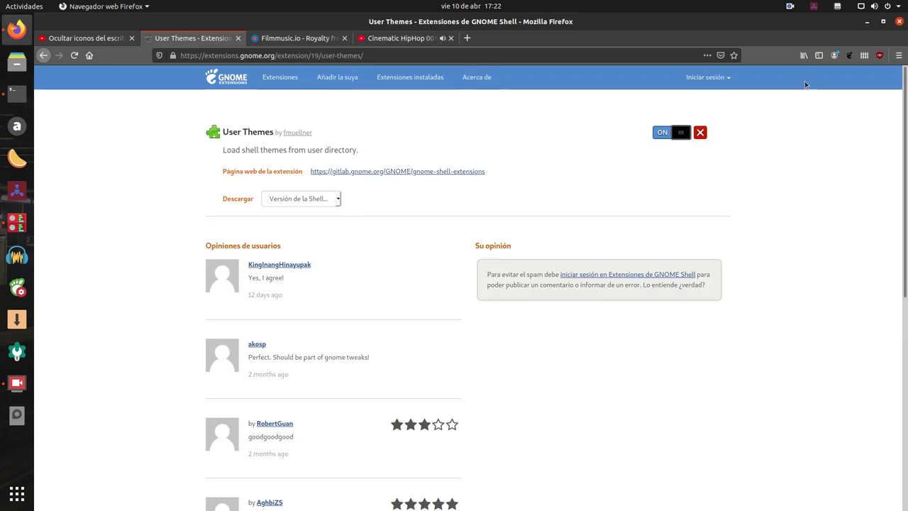
double_click(550, 32)
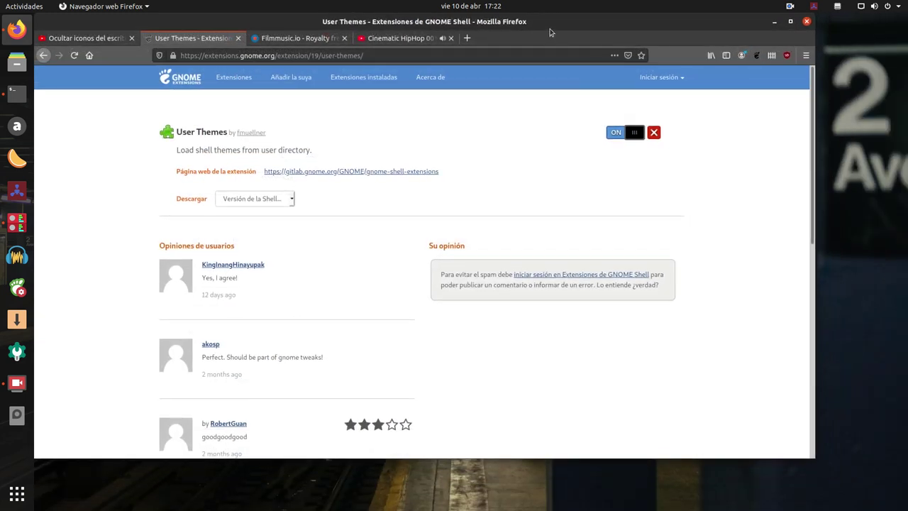
drag(550, 32, 603, 121)
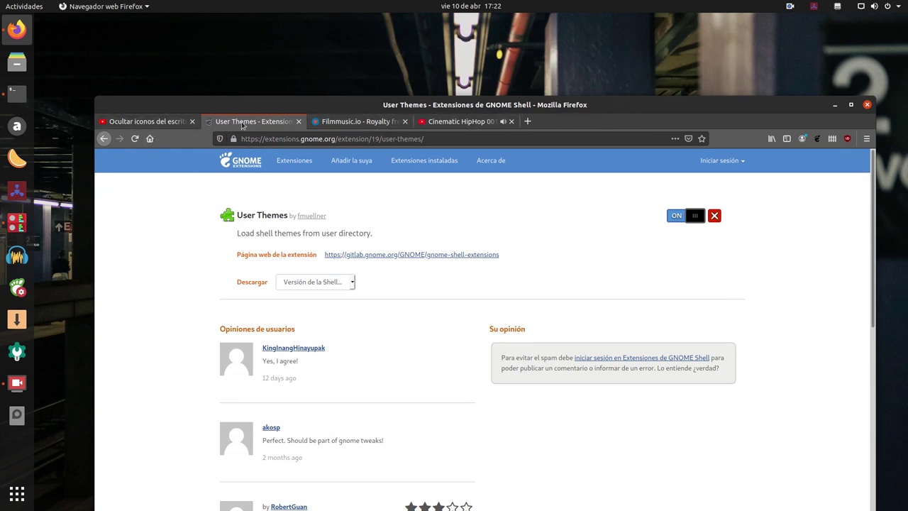
- Look through the open YouTube, GNOME extension and Filmmusic.io tabs, finishing on the Filmmusic.io page
click(445, 124)
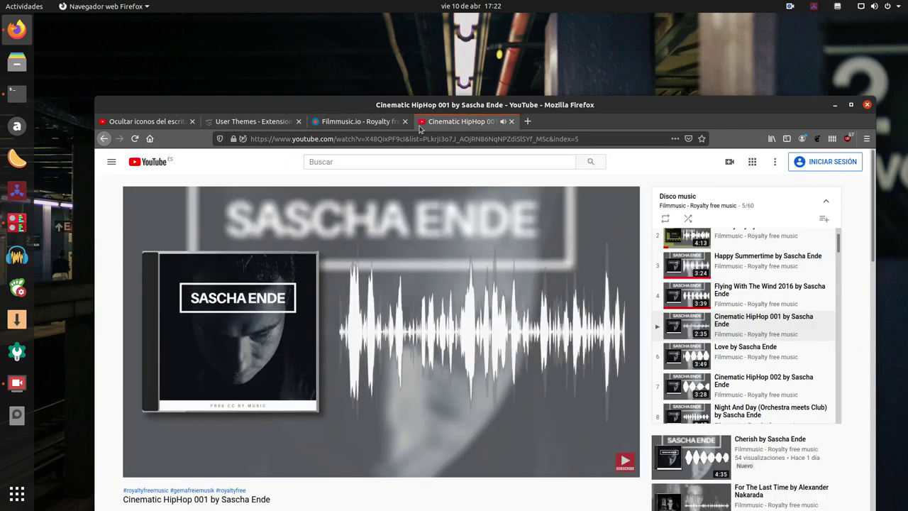
click(358, 122)
click(253, 122)
click(147, 124)
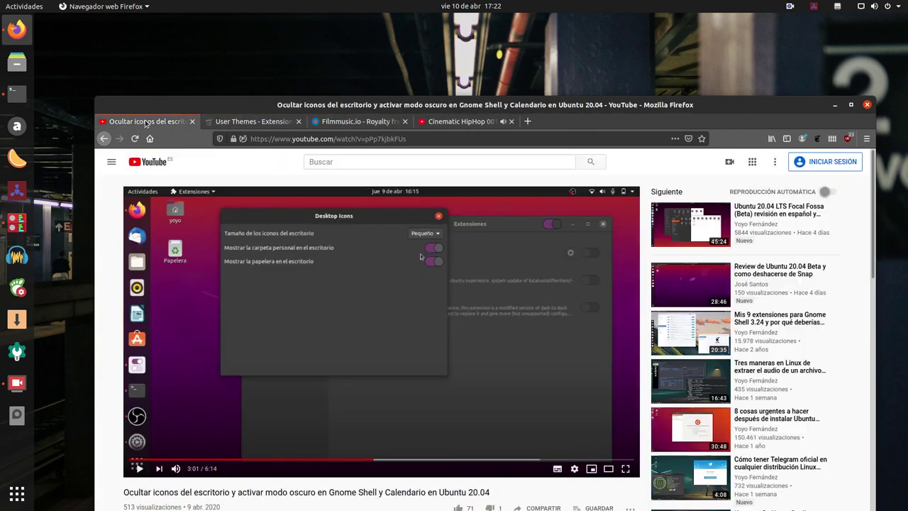
click(460, 124)
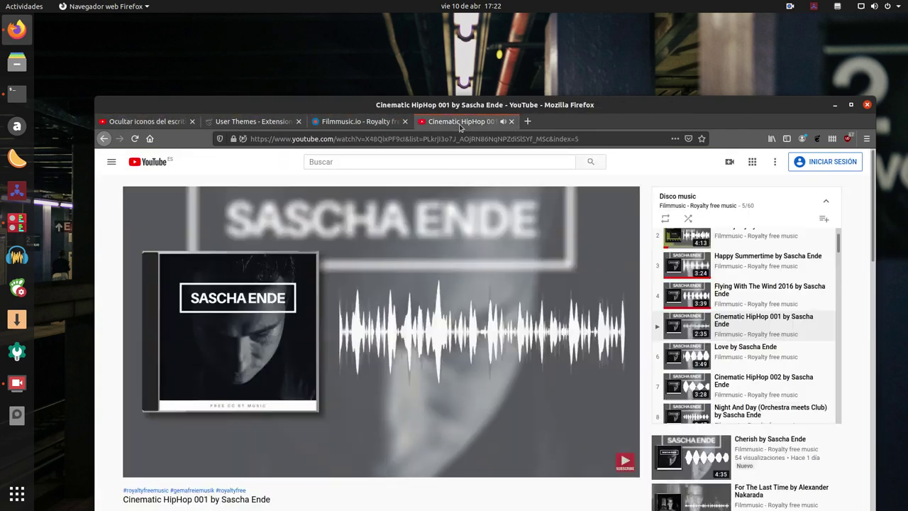
click(615, 140)
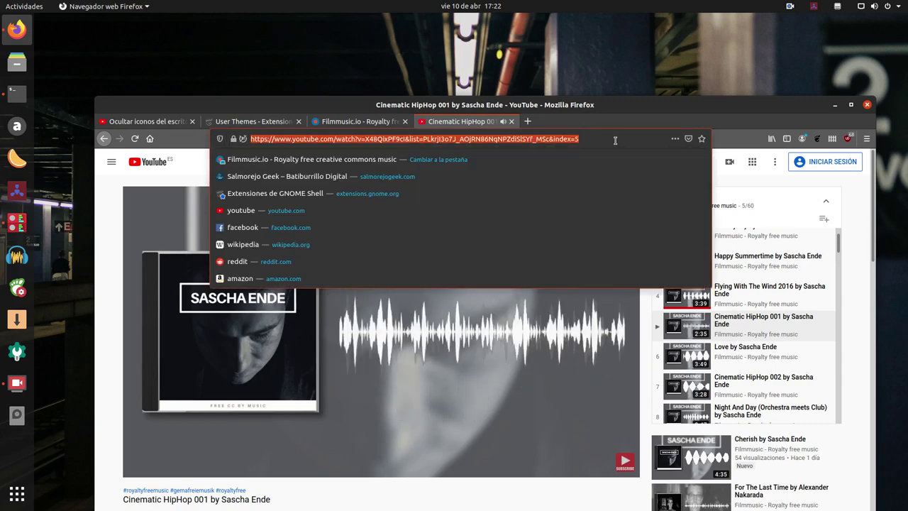
click(708, 108)
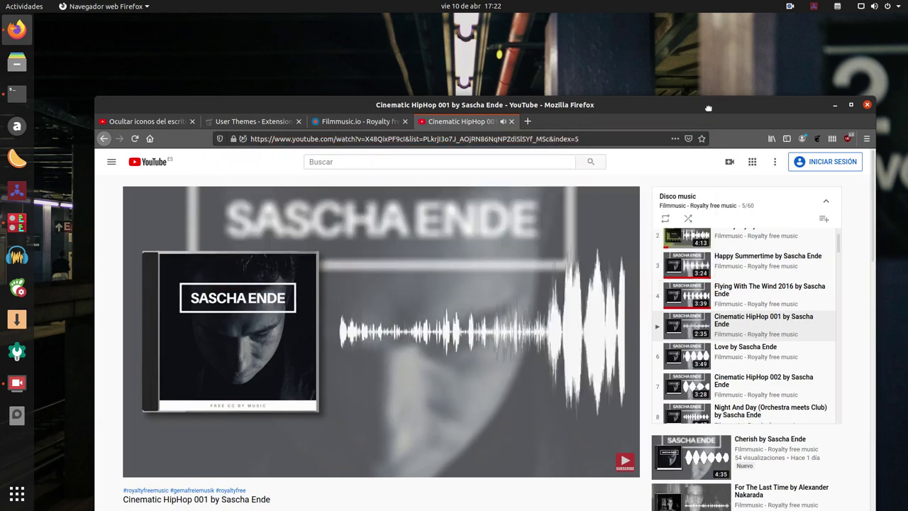
click(619, 140)
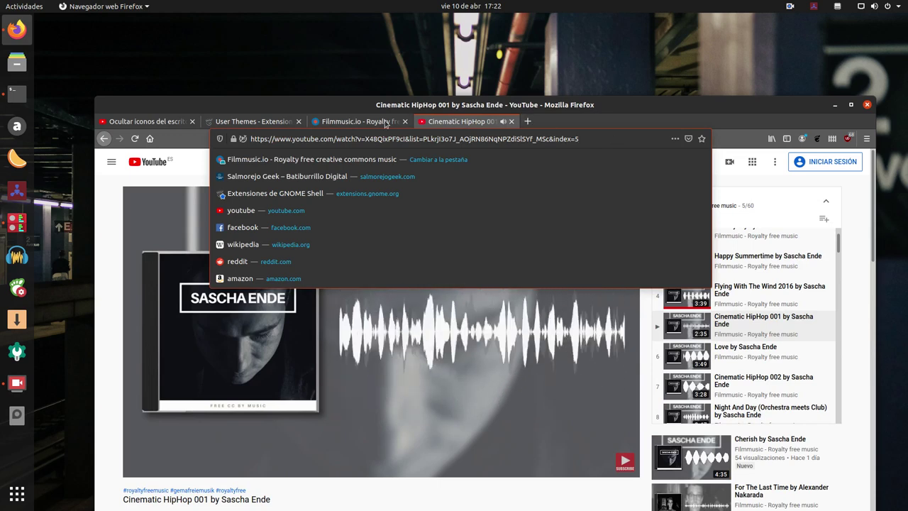
click(370, 122)
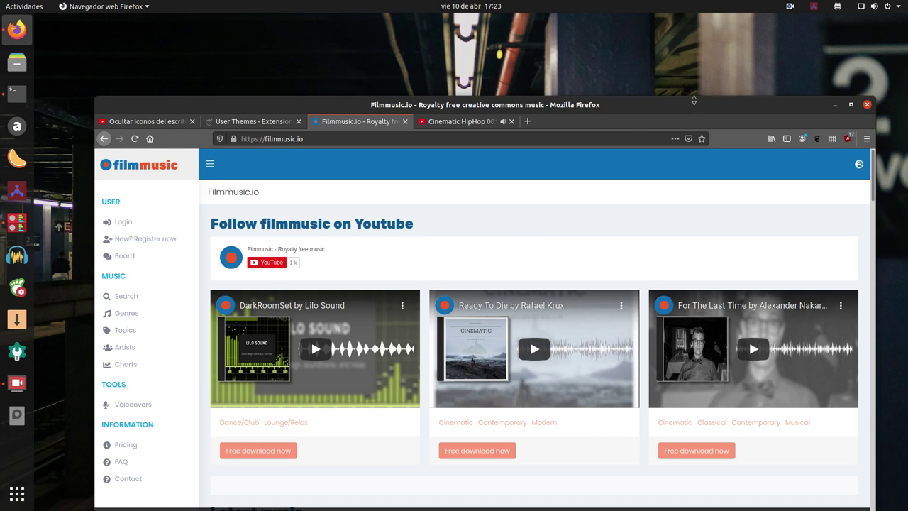
- Reposition the browser window so the whole page fits on screen and accept Filmmusic.io's cookie notice
drag(694, 100, 665, 80)
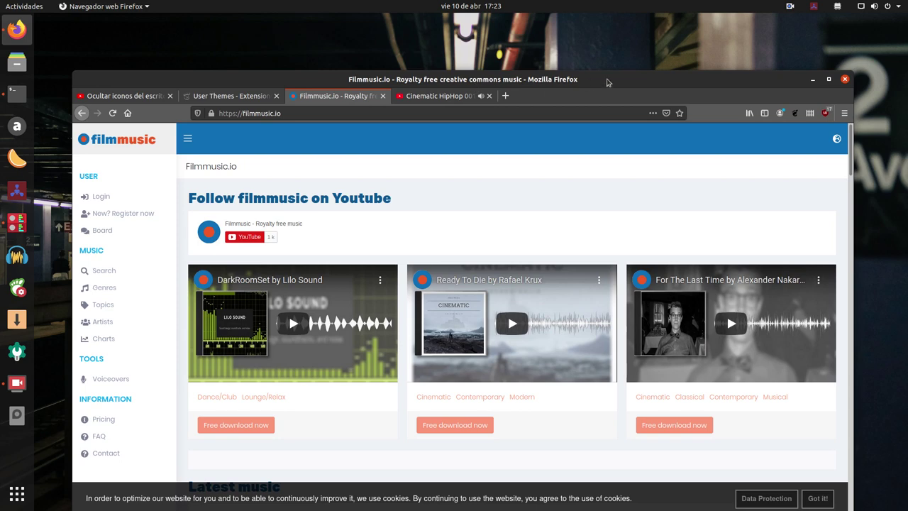
drag(606, 79, 593, 61)
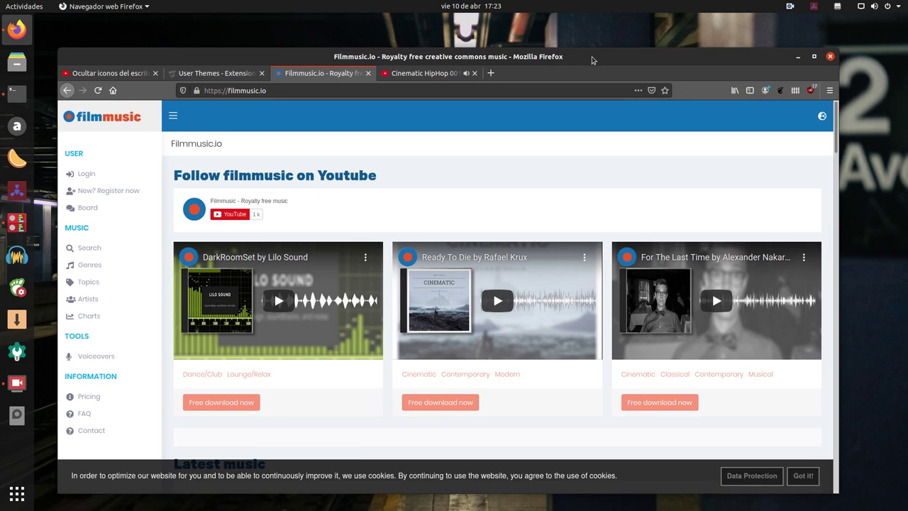
click(804, 476)
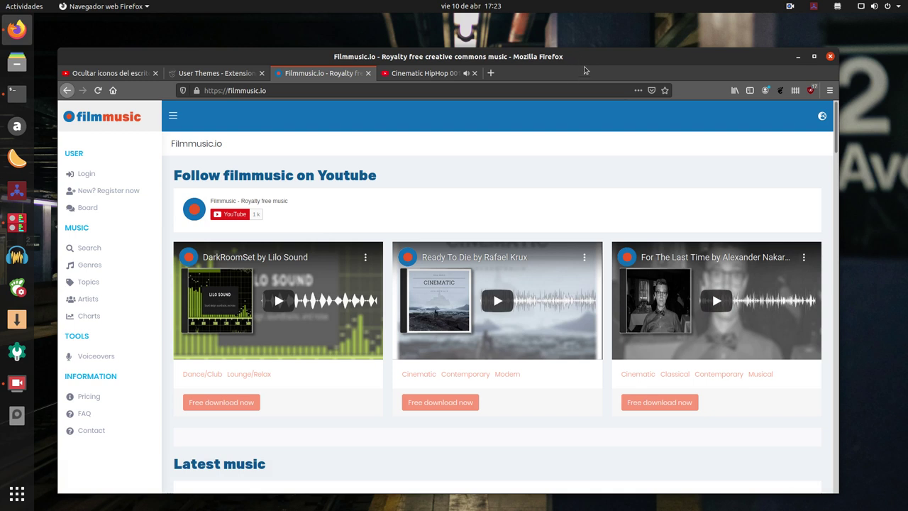
- Show the browser's menu bar (Barra de menús) and look at the commands in its menus
right_click(611, 75)
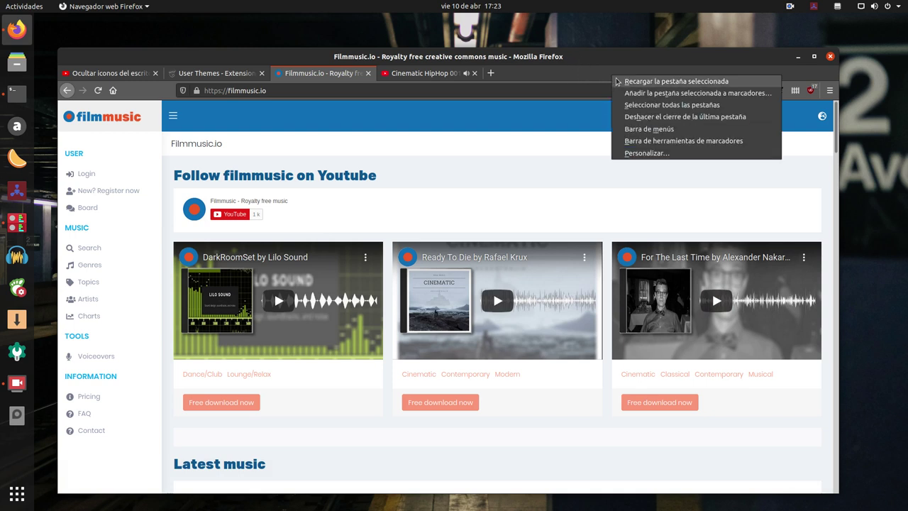
click(656, 132)
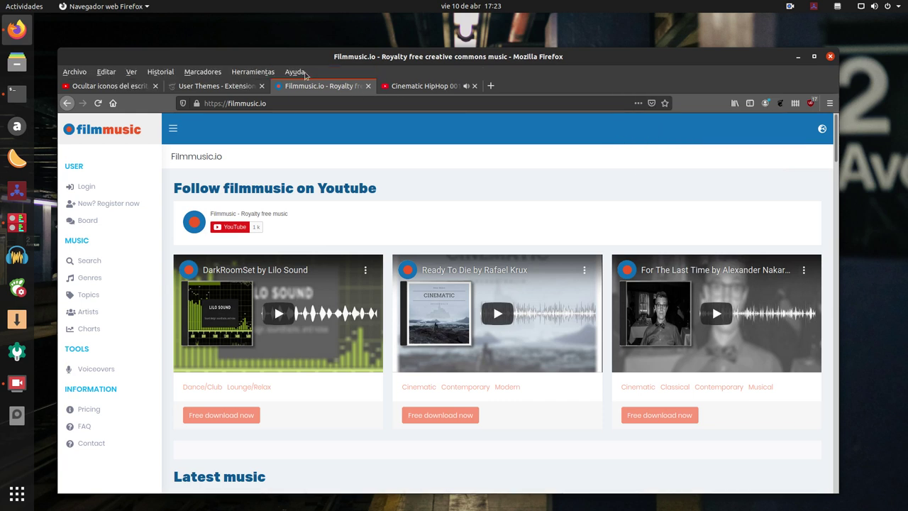
click(78, 72)
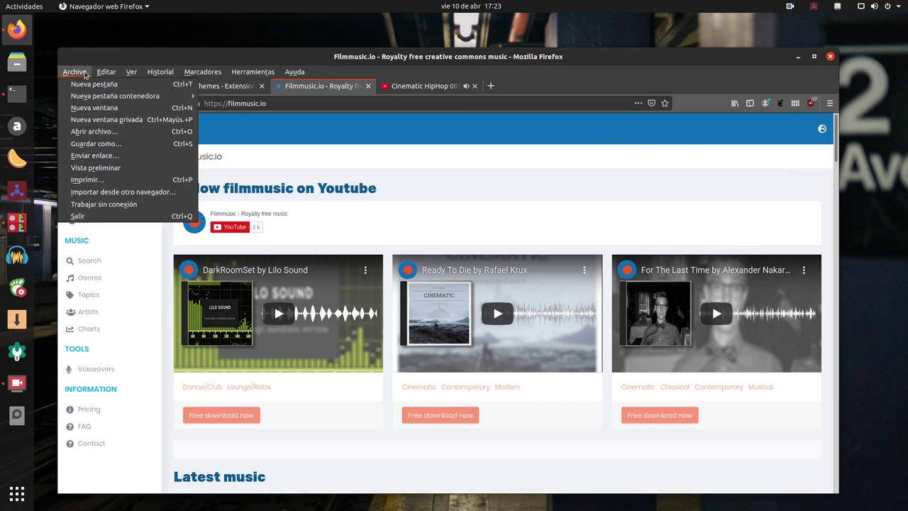
mouse_move(201, 73)
mouse_move(164, 75)
click(627, 62)
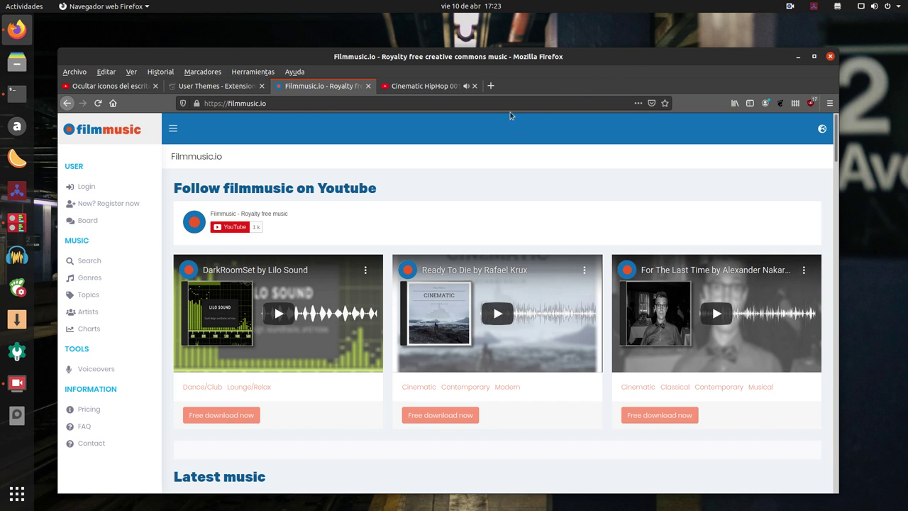
- Hide the browser's menu bar (Barra de menús)
right_click(591, 82)
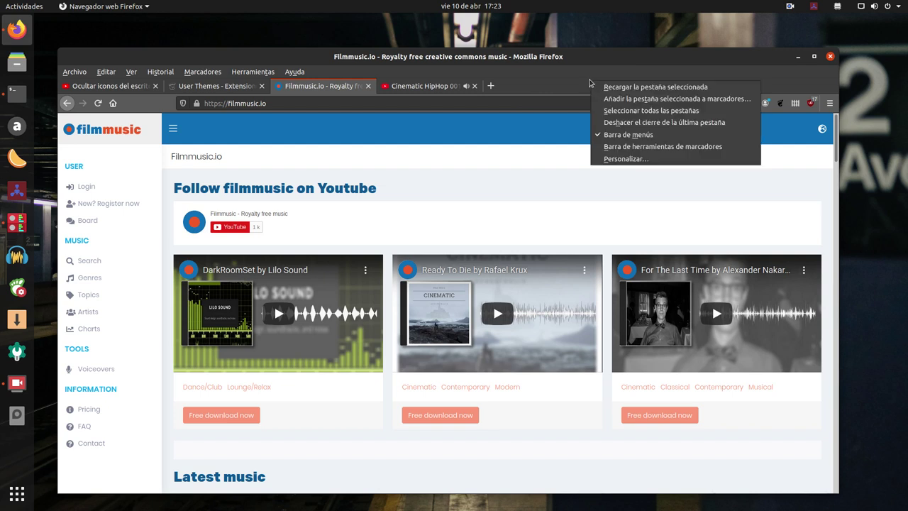
click(627, 134)
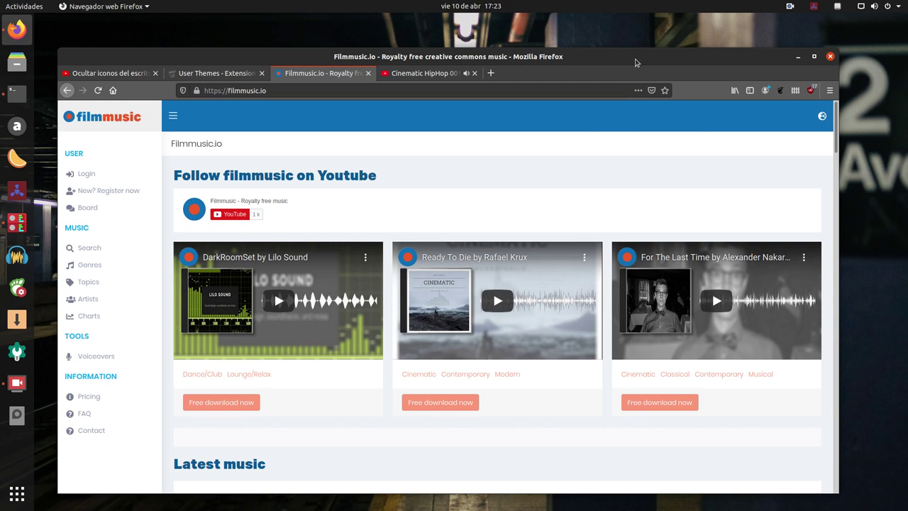
- Open the browser's interface customization page (Personalizar)
click(830, 91)
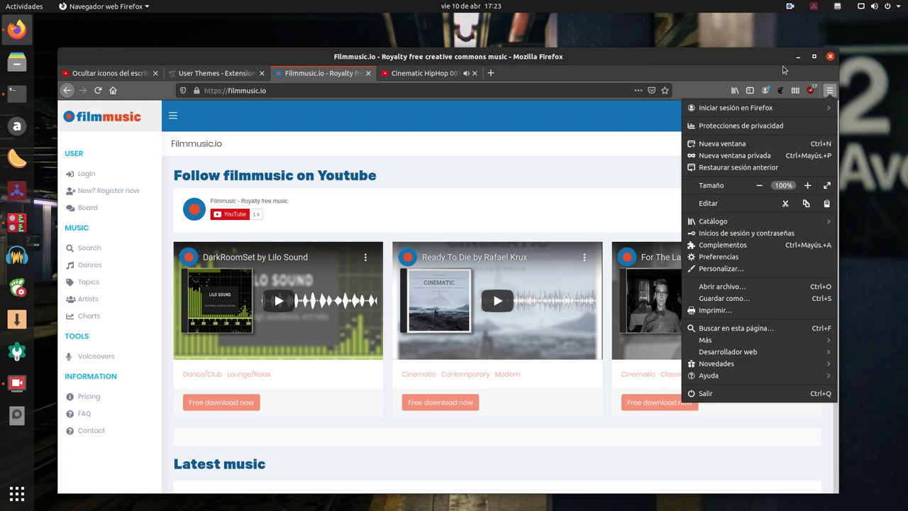
click(771, 62)
click(830, 93)
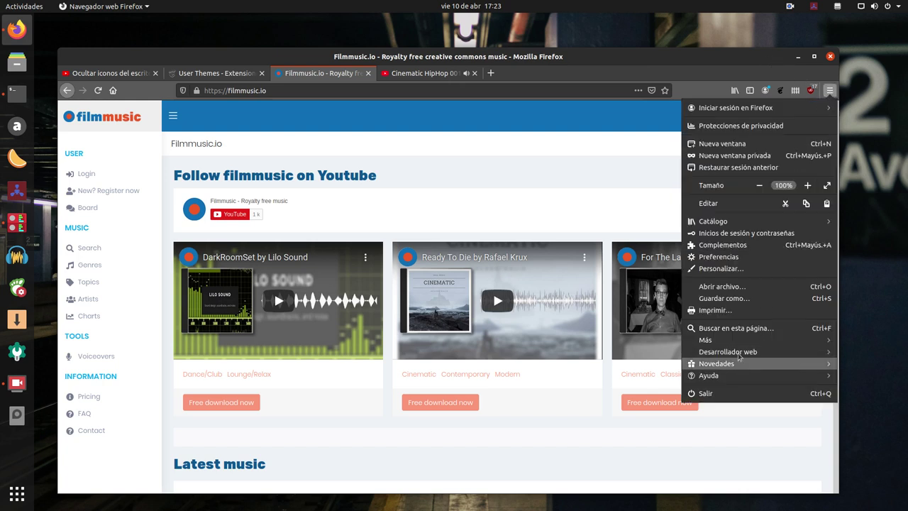
click(721, 268)
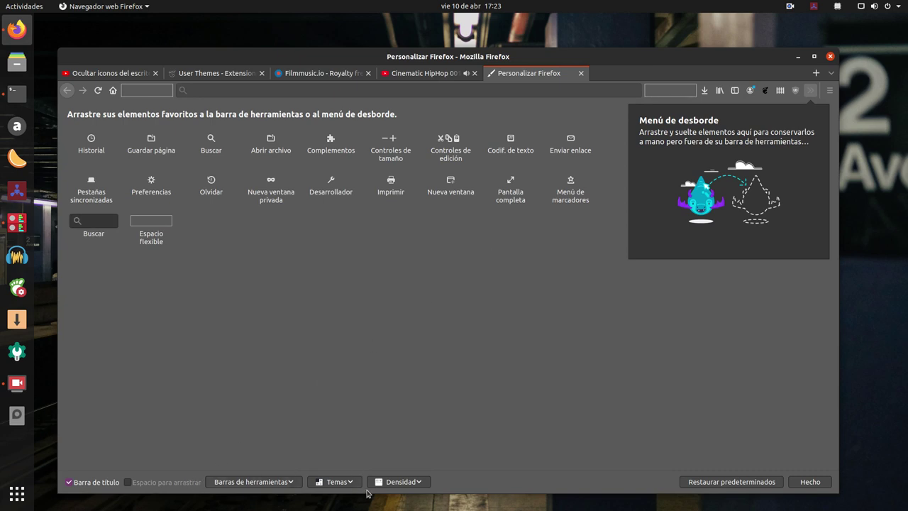
- Examine the density and theme choices offered on the customization page without selecting any
click(413, 483)
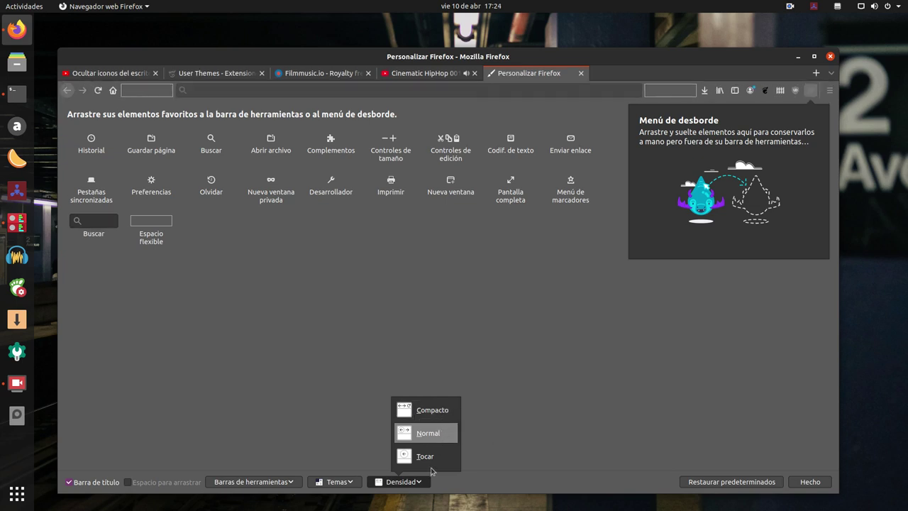
key(Escape)
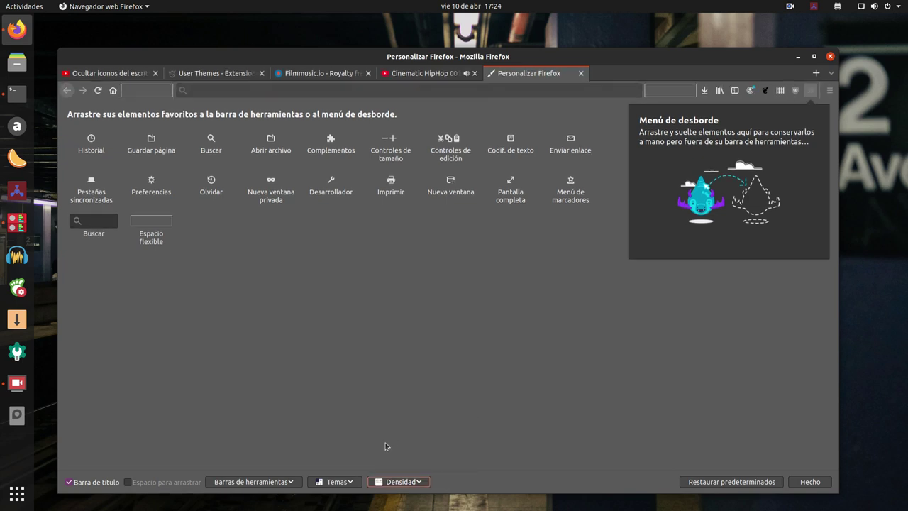
click(350, 483)
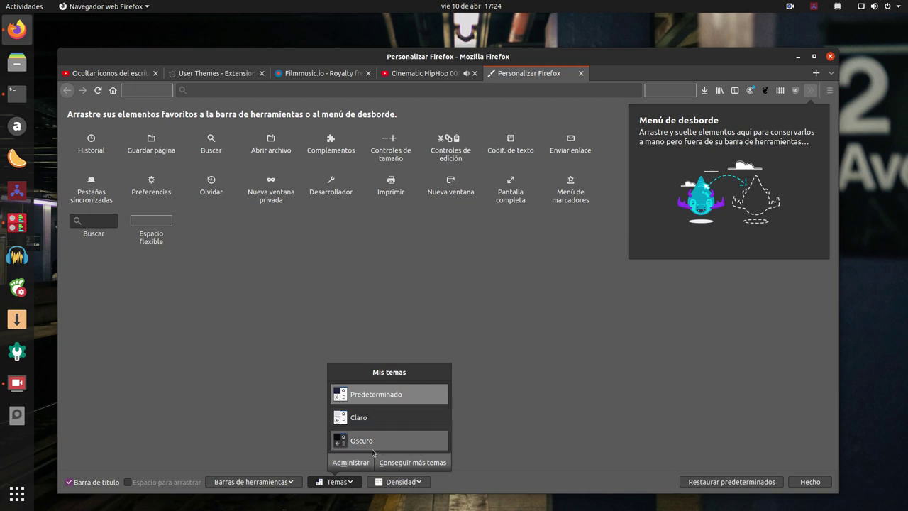
key(Escape)
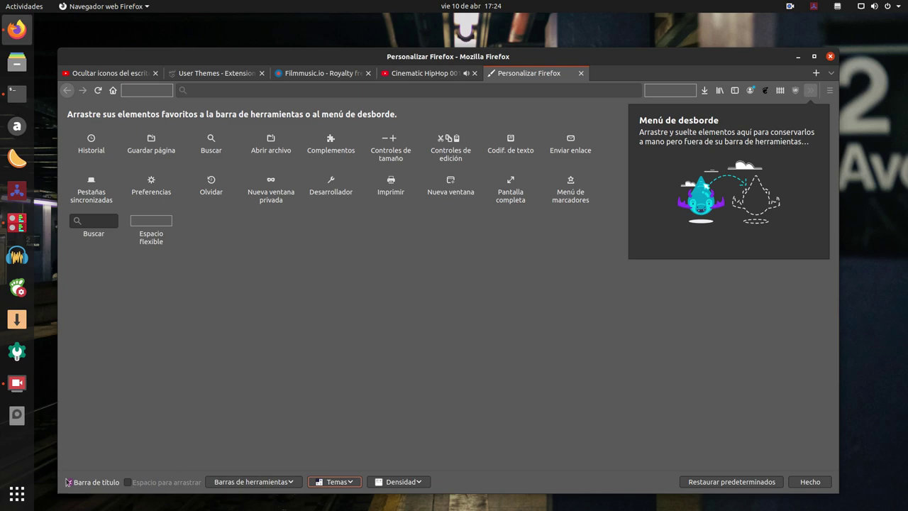
- Turn off Barra de título on the customization page and move the window by its tab strip
click(95, 485)
click(96, 485)
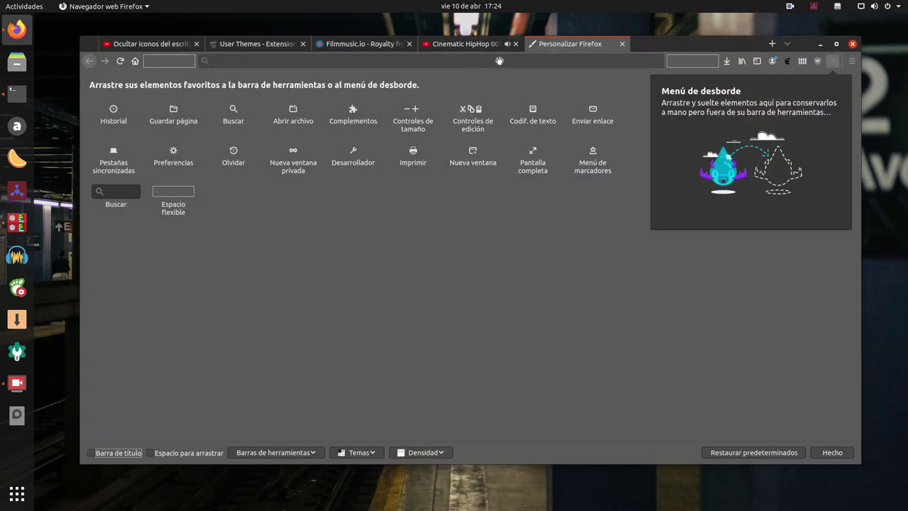
drag(681, 47, 667, 93)
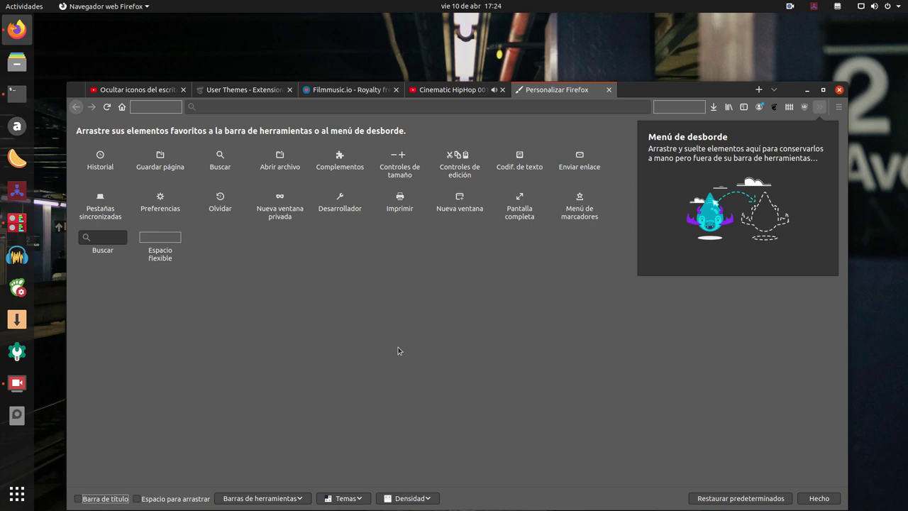
- Turn Barra de título back on, return to the Filmmusic.io tab and reposition the window
click(106, 500)
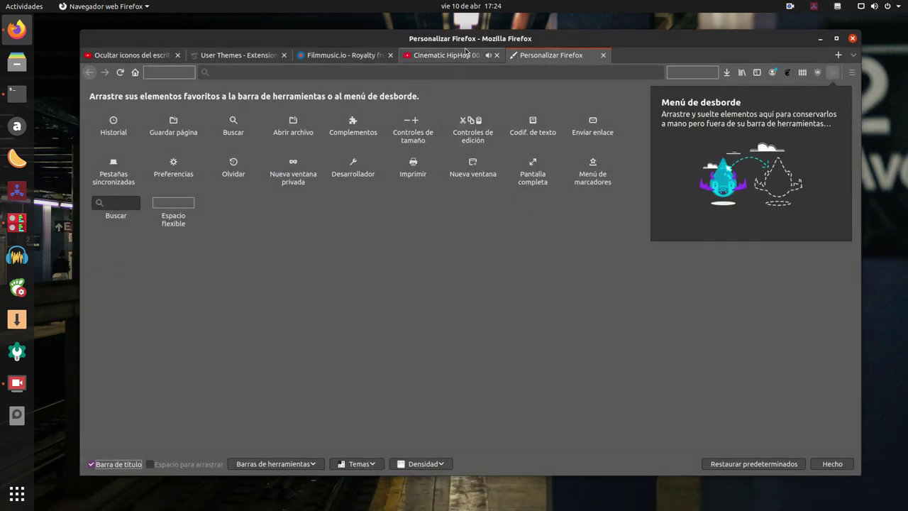
click(350, 63)
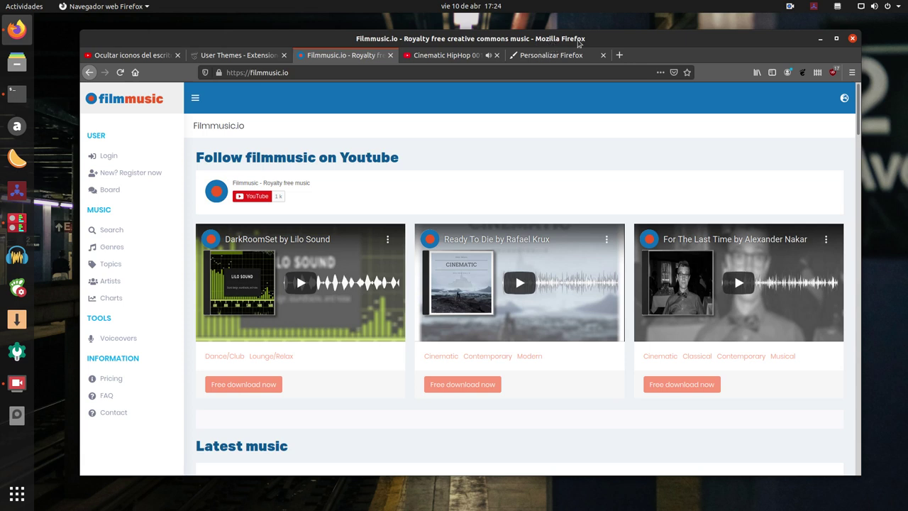
drag(646, 41, 653, 55)
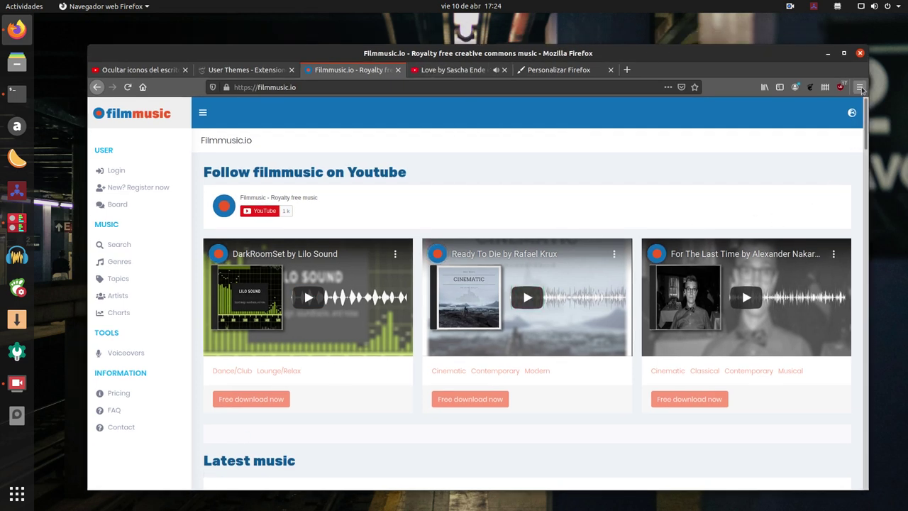
- Reopen the Personalizar page, turn off Barra de título and maximize the browser window
click(860, 86)
click(739, 265)
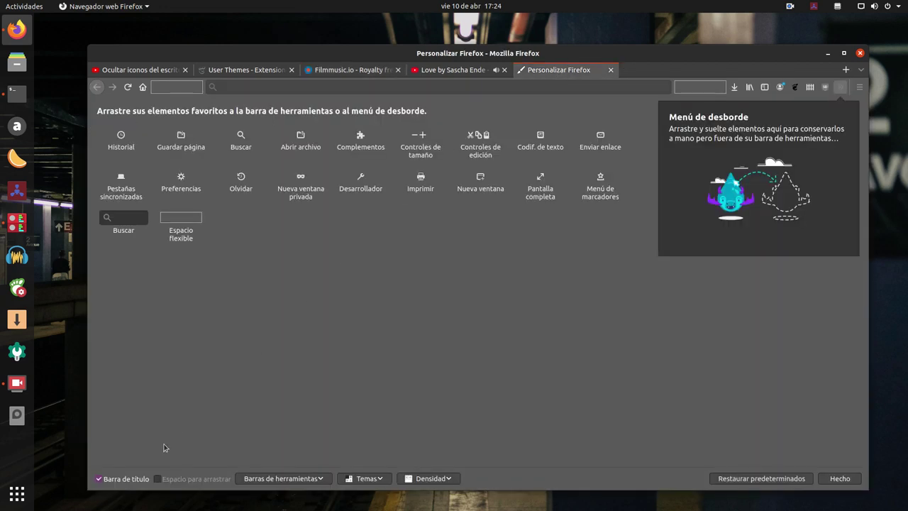
click(127, 479)
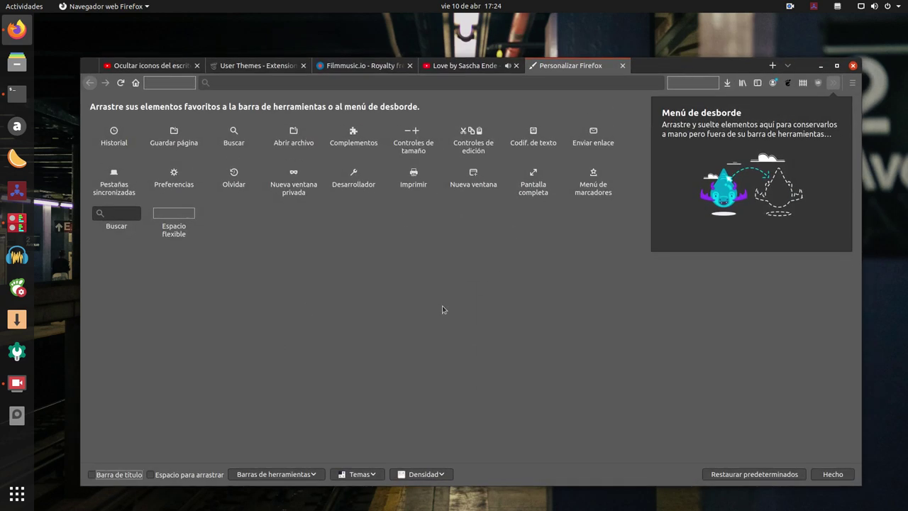
click(836, 66)
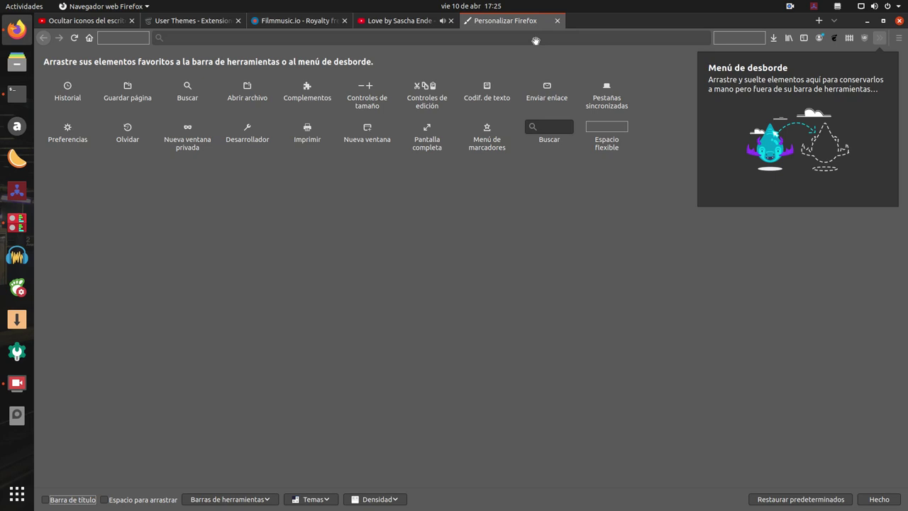
- Show Barra de menús above the tabs and restore the maximized browser window to its smaller size
right_click(644, 27)
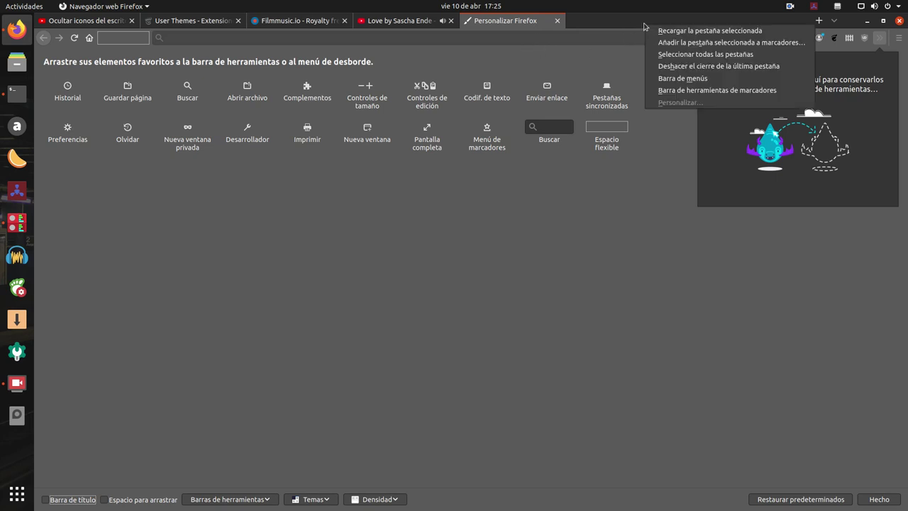
click(682, 78)
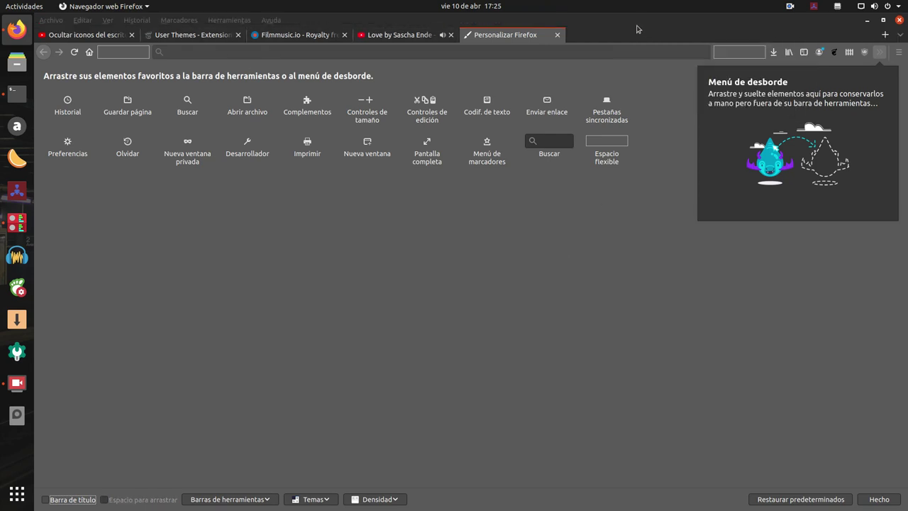
click(884, 20)
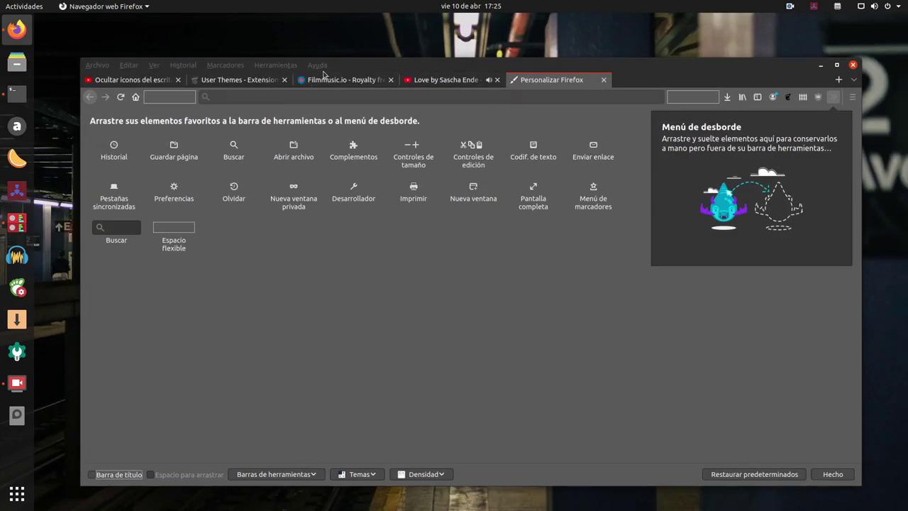
- Turn off Barra de menús to hide the menu row above the tabs
click(108, 69)
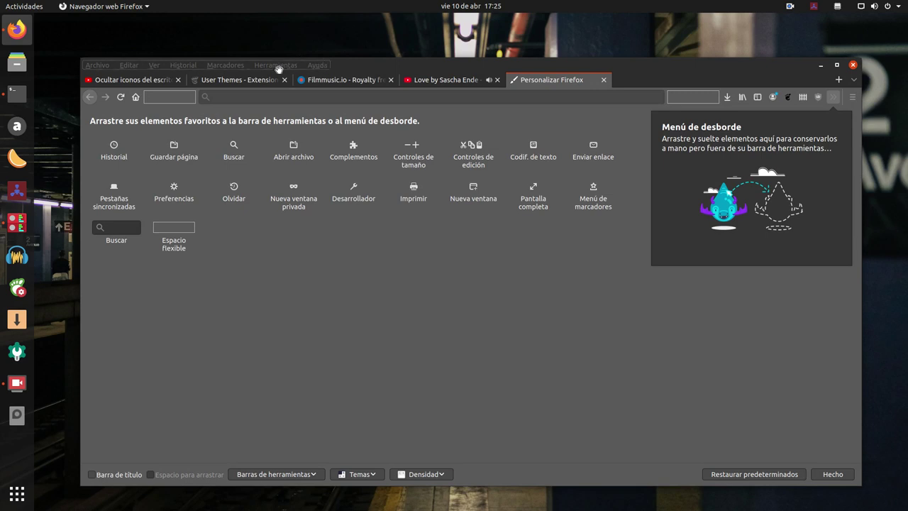
right_click(652, 76)
click(682, 129)
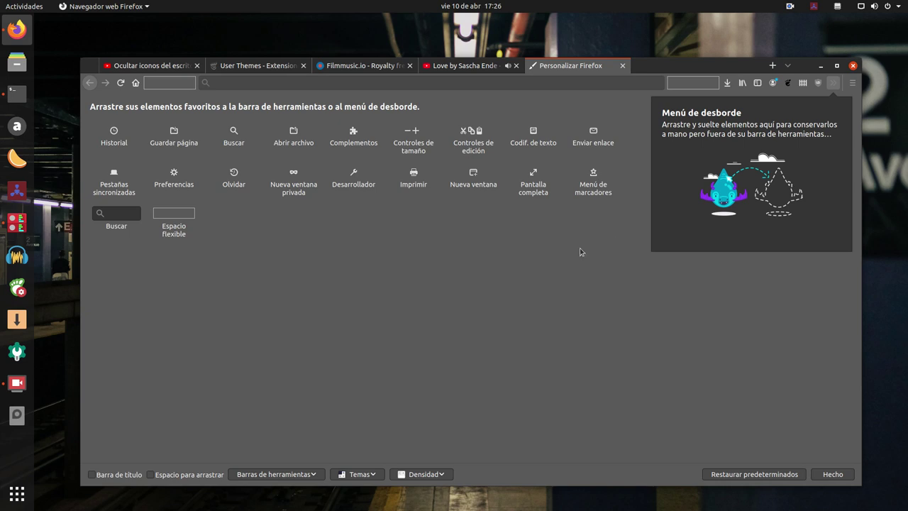
- Examine the playing YouTube music video's page and description, and the Filmmusic.io royalty-free music site in its own tab
click(463, 66)
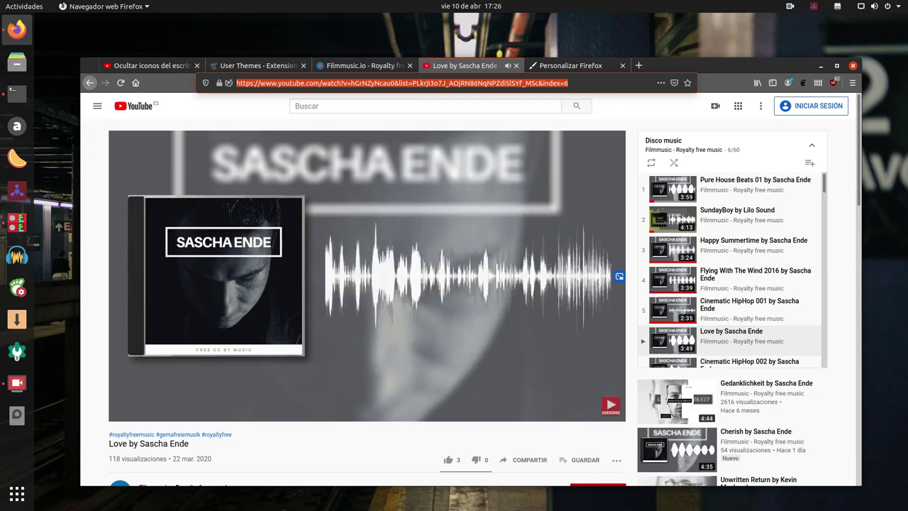
mouse_move(401, 335)
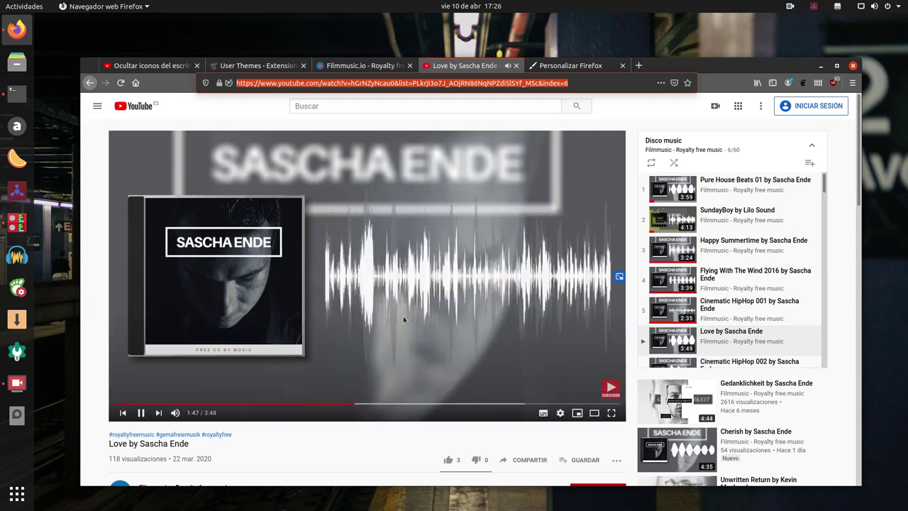
scroll(408, 312, down, 2)
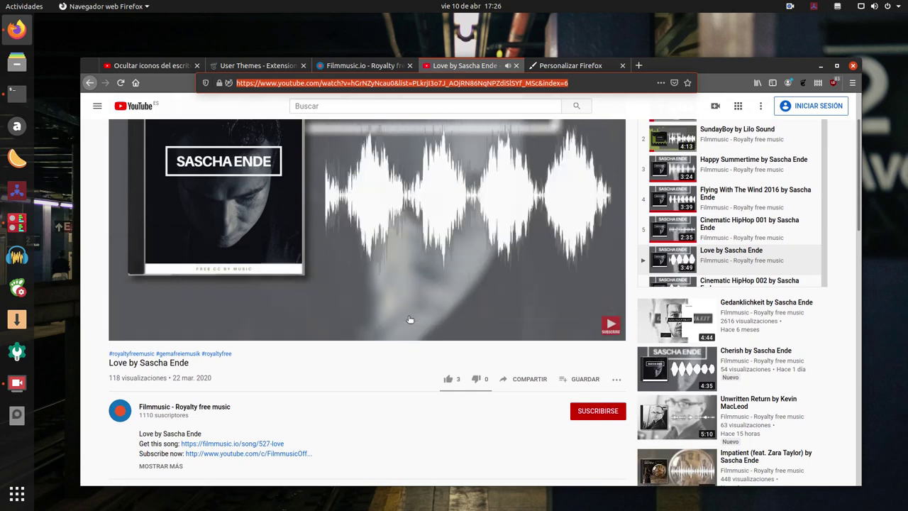
scroll(411, 320, up, 1)
scroll(410, 319, down, 1)
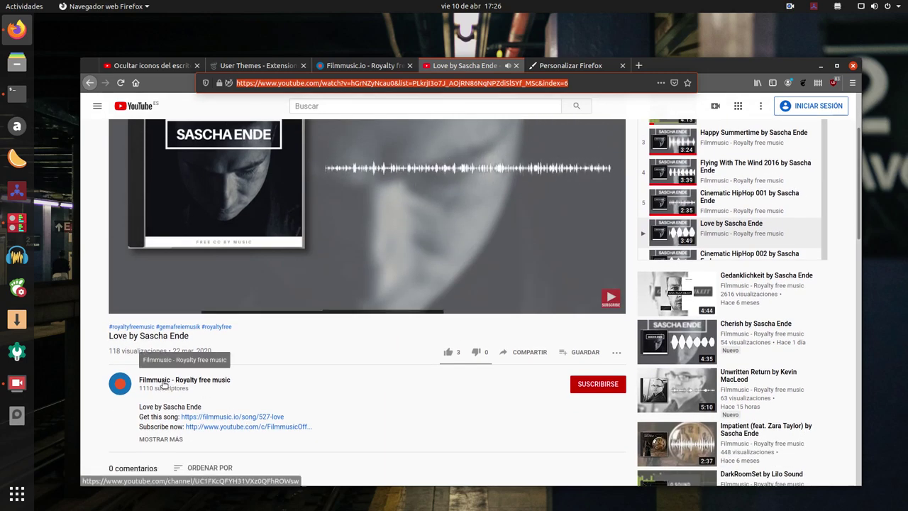
click(349, 67)
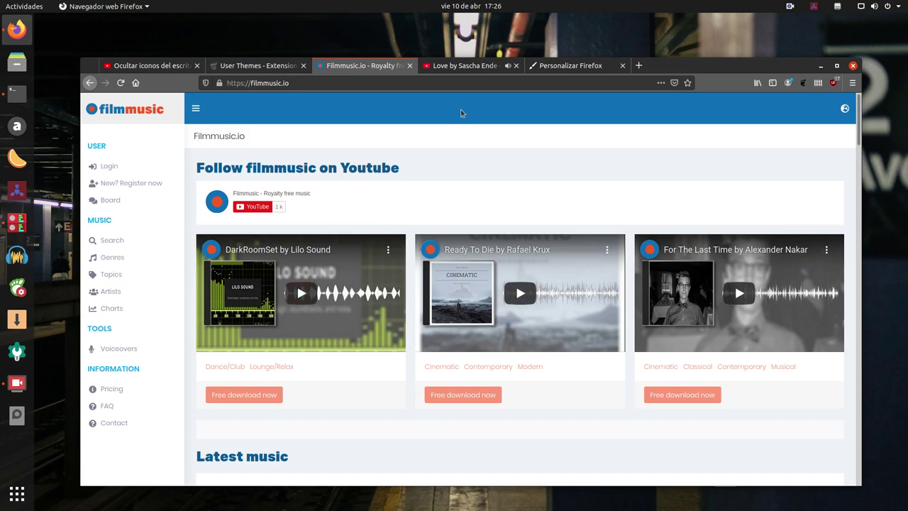
click(473, 67)
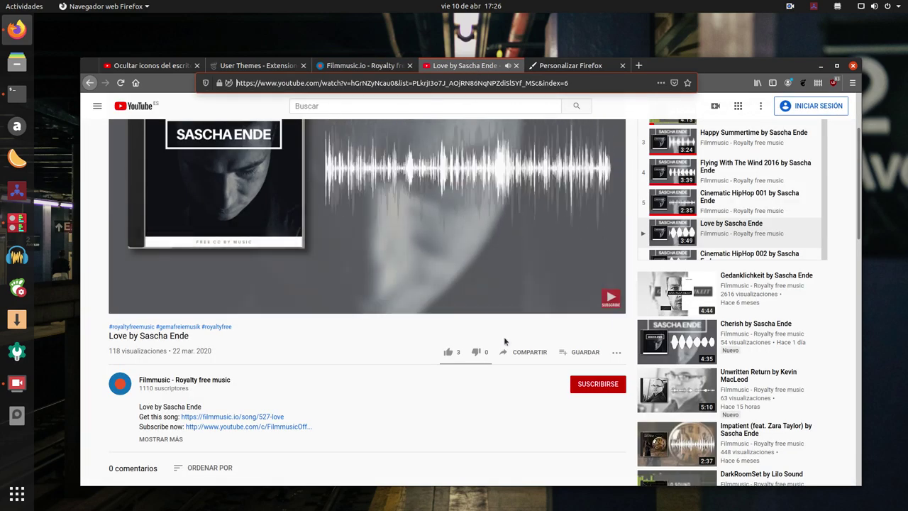
scroll(503, 336, up, 3)
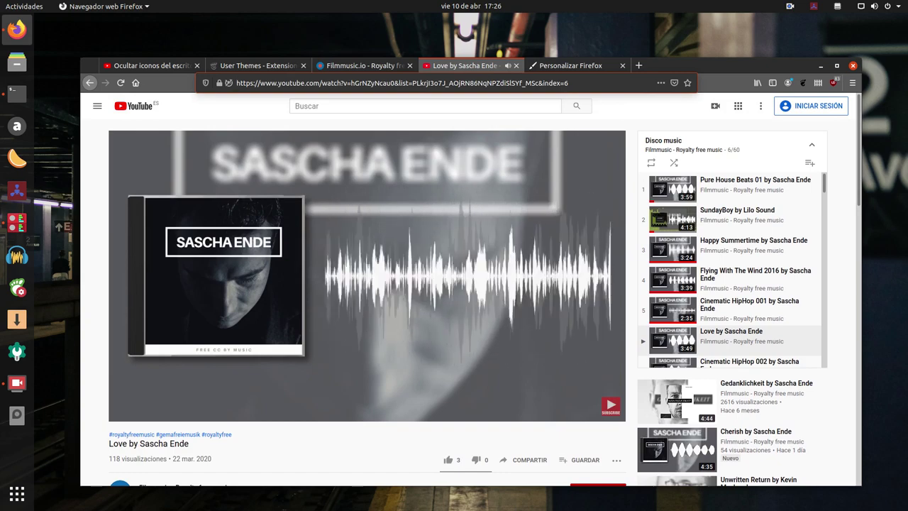
mouse_move(479, 271)
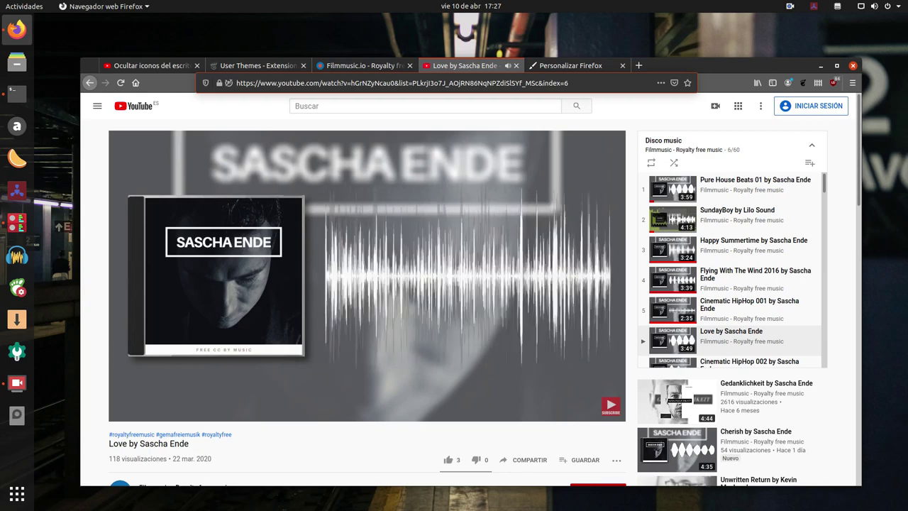
mouse_move(468, 247)
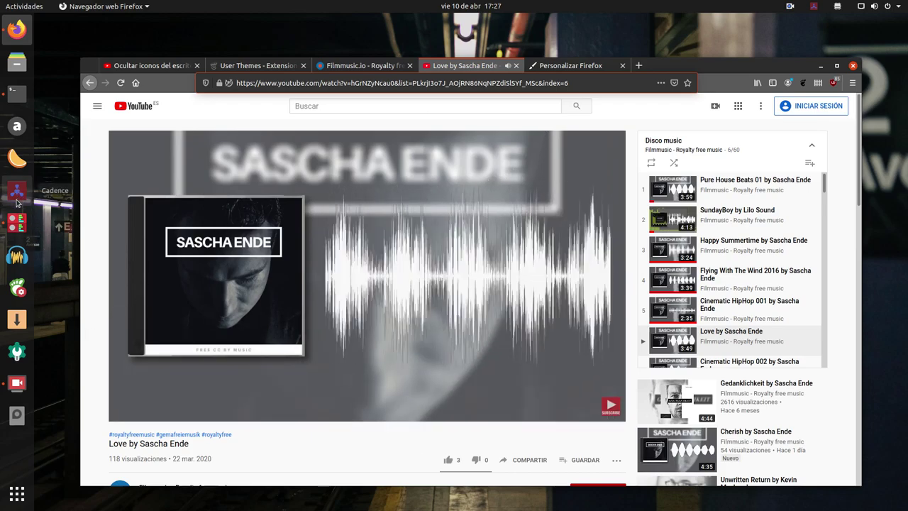
- Switch to Carla to view the audio connections in its Patchbay, and minimize both Carla and the browser
click(13, 226)
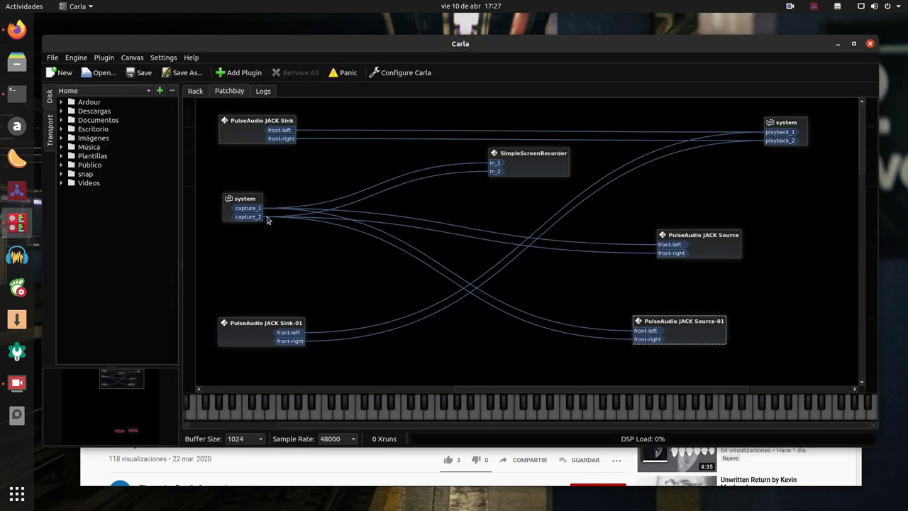
click(838, 45)
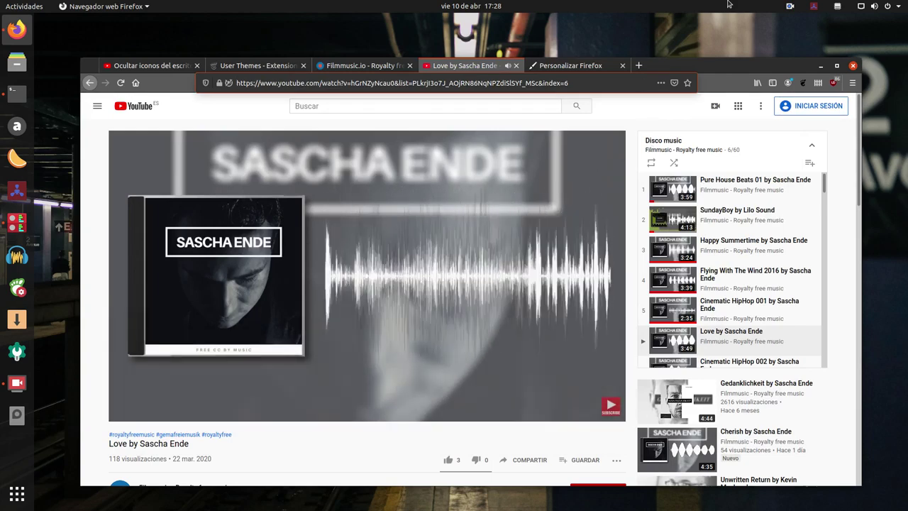
click(827, 67)
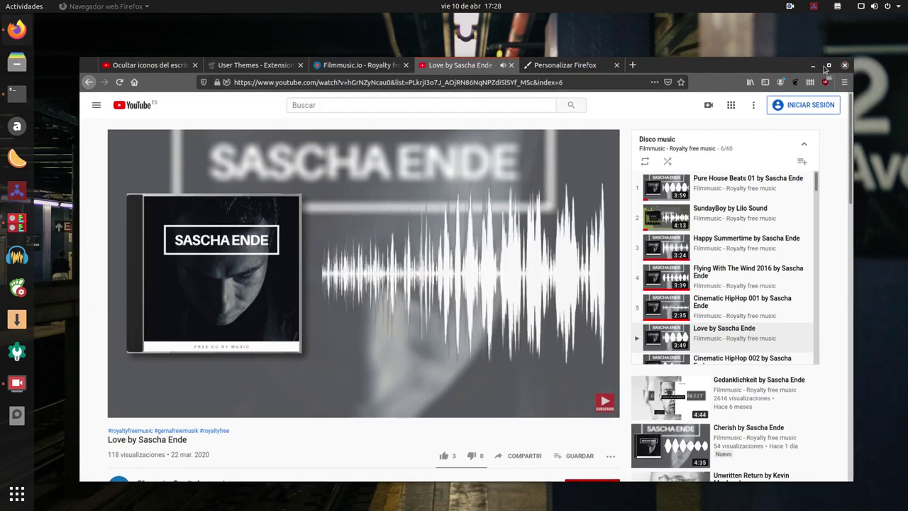
- Open the Sonido page of the system Configuración, enlarge the window to examine its volume levels and devices, and minimize it
click(883, 8)
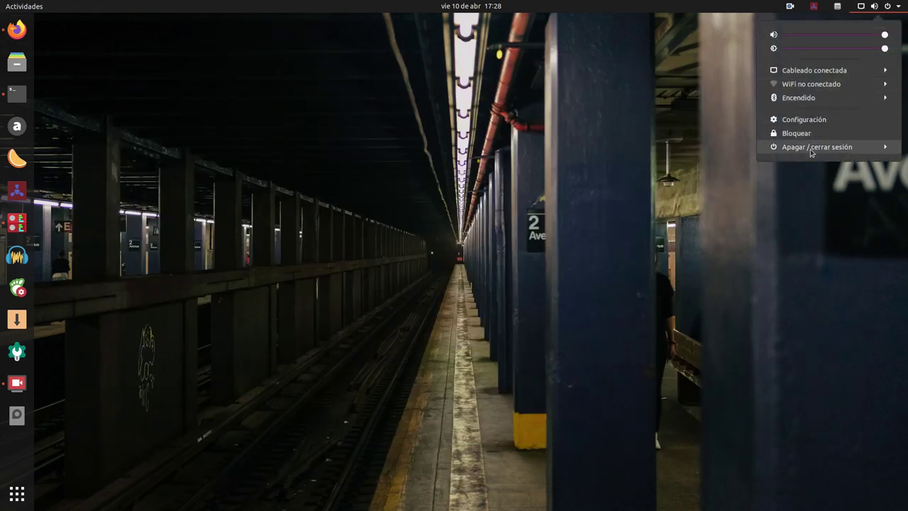
click(807, 121)
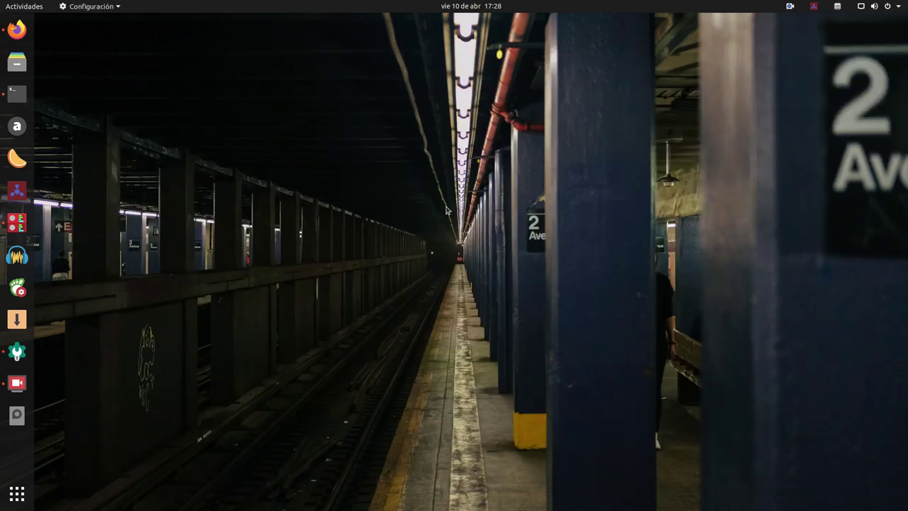
click(288, 334)
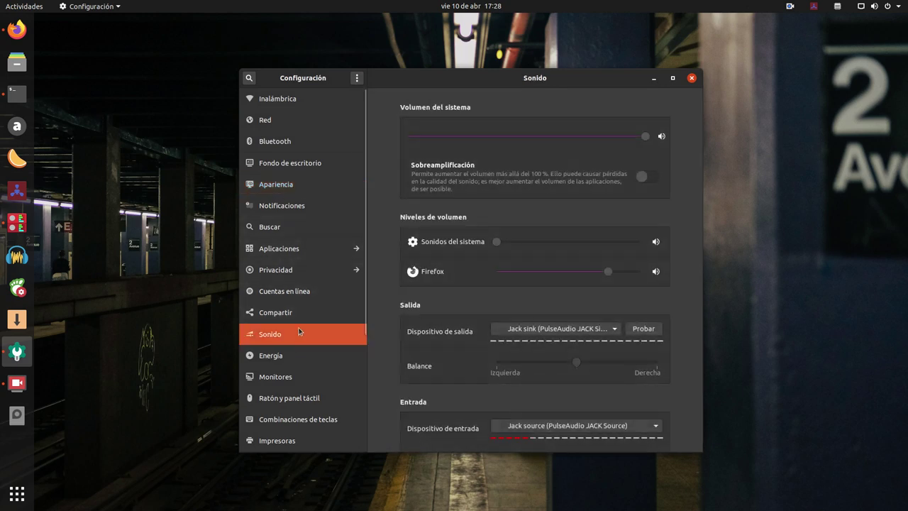
drag(466, 79, 374, 41)
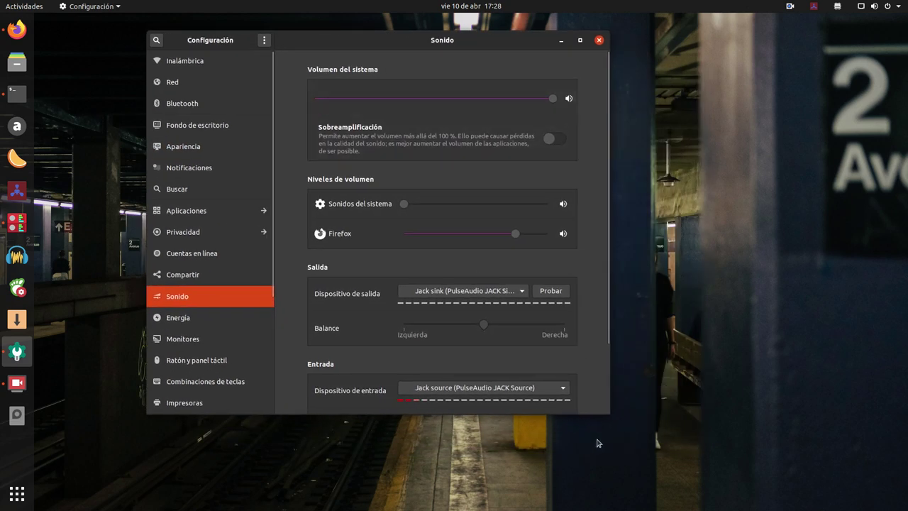
drag(607, 416, 775, 500)
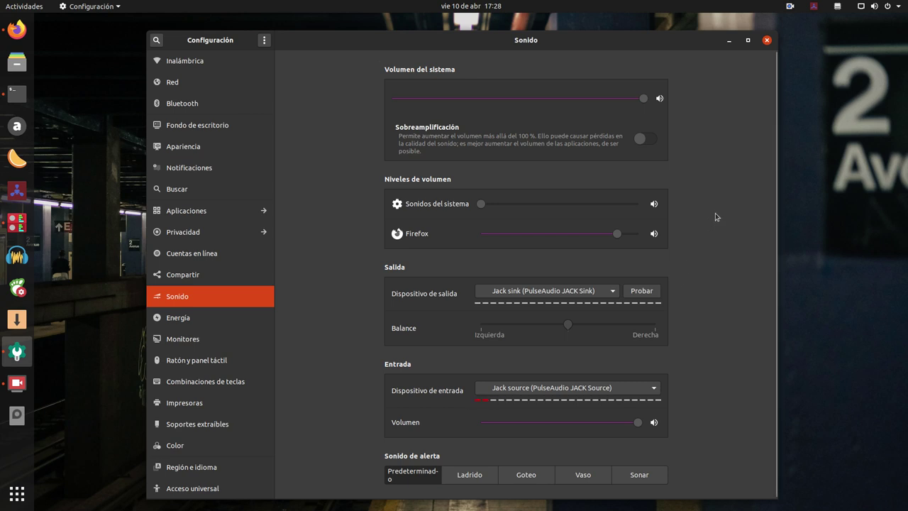
click(729, 41)
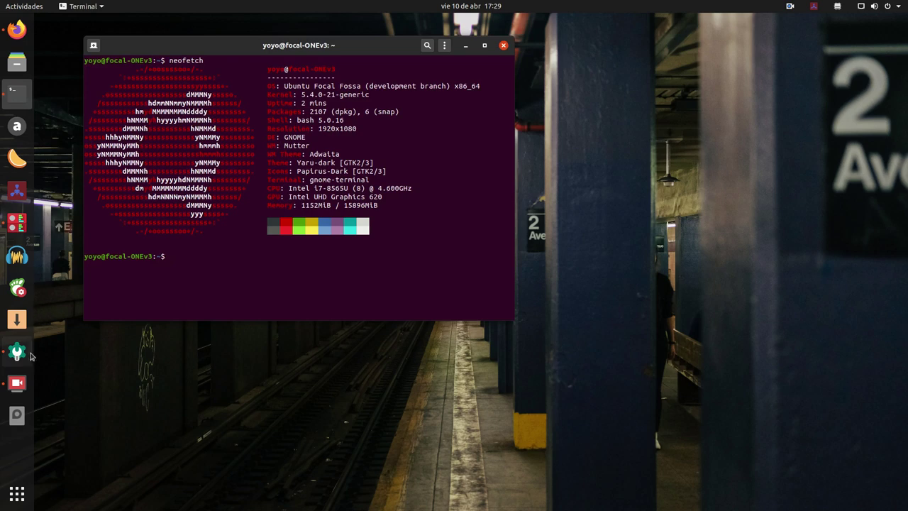
- Switch to SimpleScreenRecorder and move its window slightly up and to the left, beside the terminal
click(17, 383)
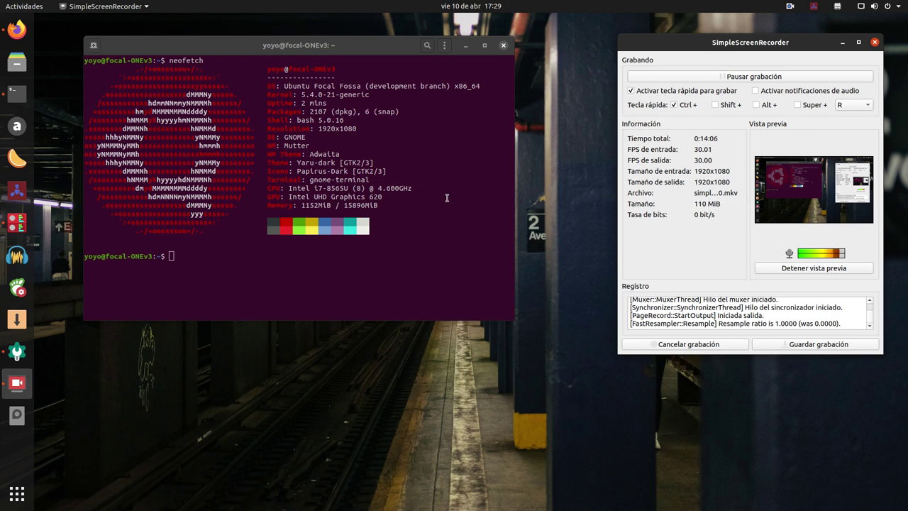
drag(707, 48, 695, 35)
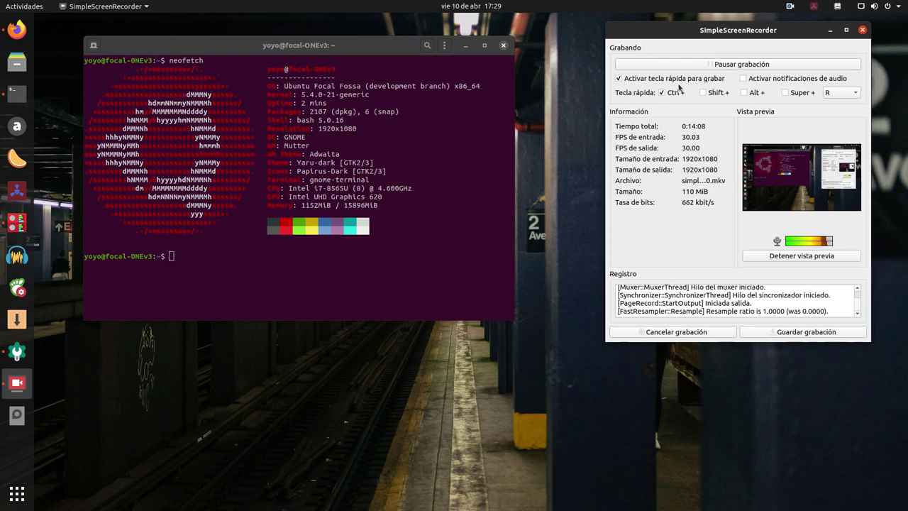